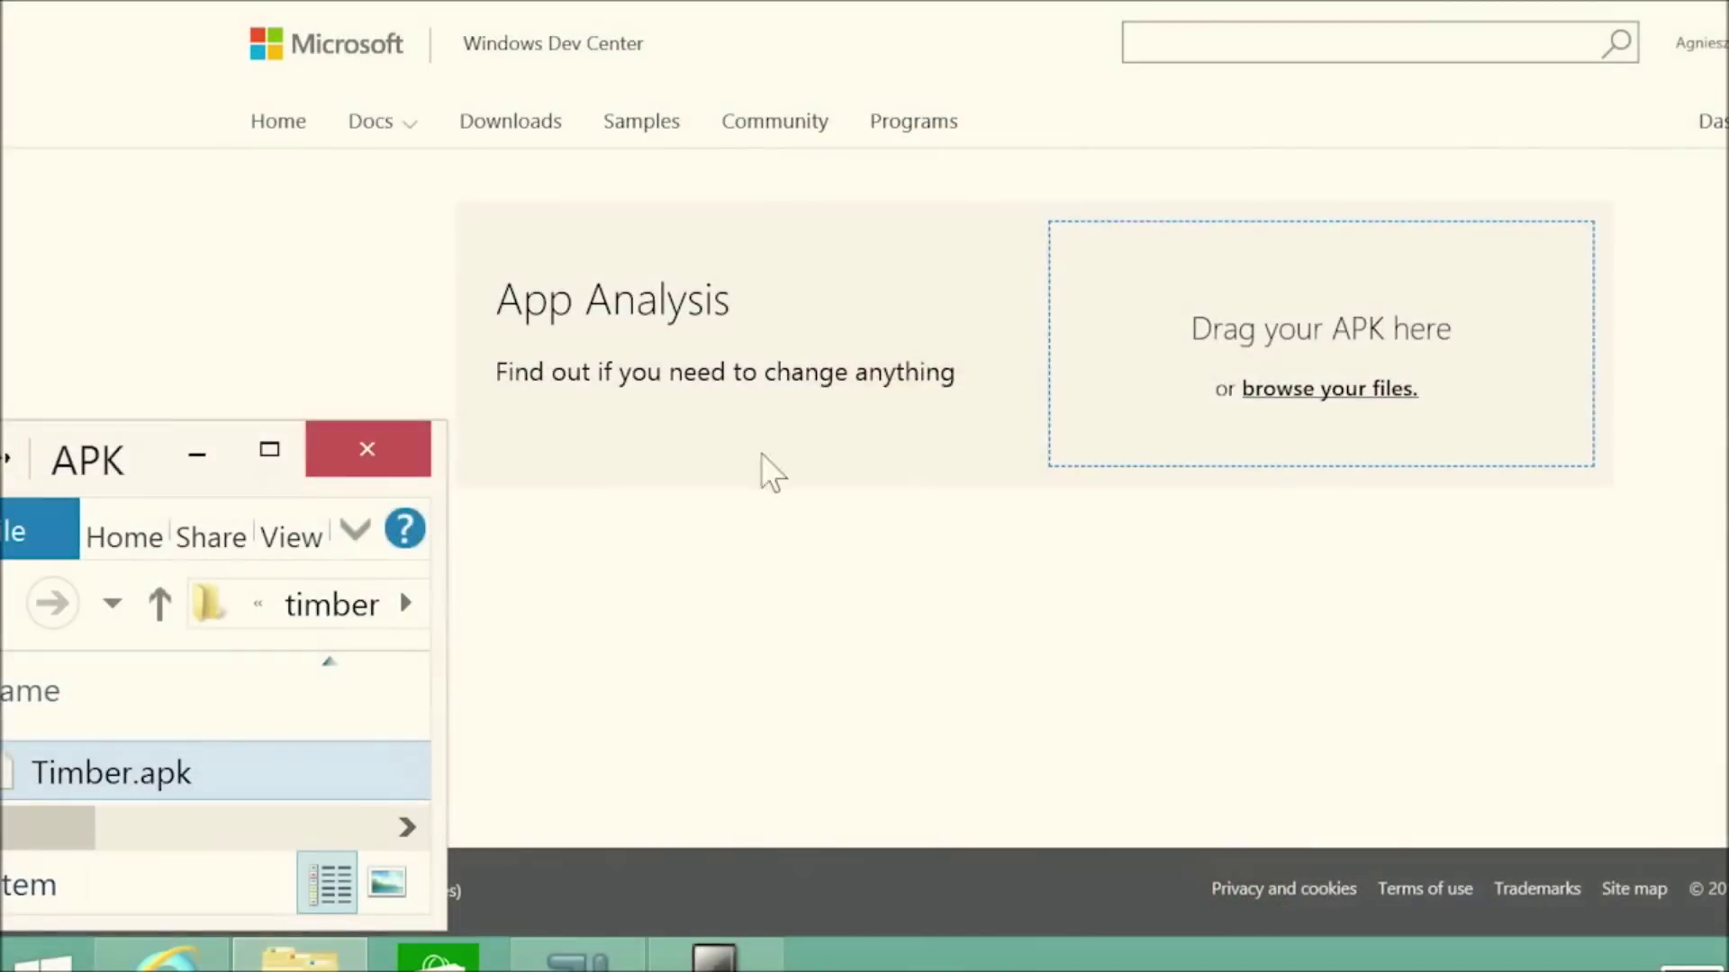
Upload Timber.apk for analysis and expand the Google Play Services results with the Maps V2 warning
left_click_drag(1443, 344, 1390, 355)
left_click(1304, 663)
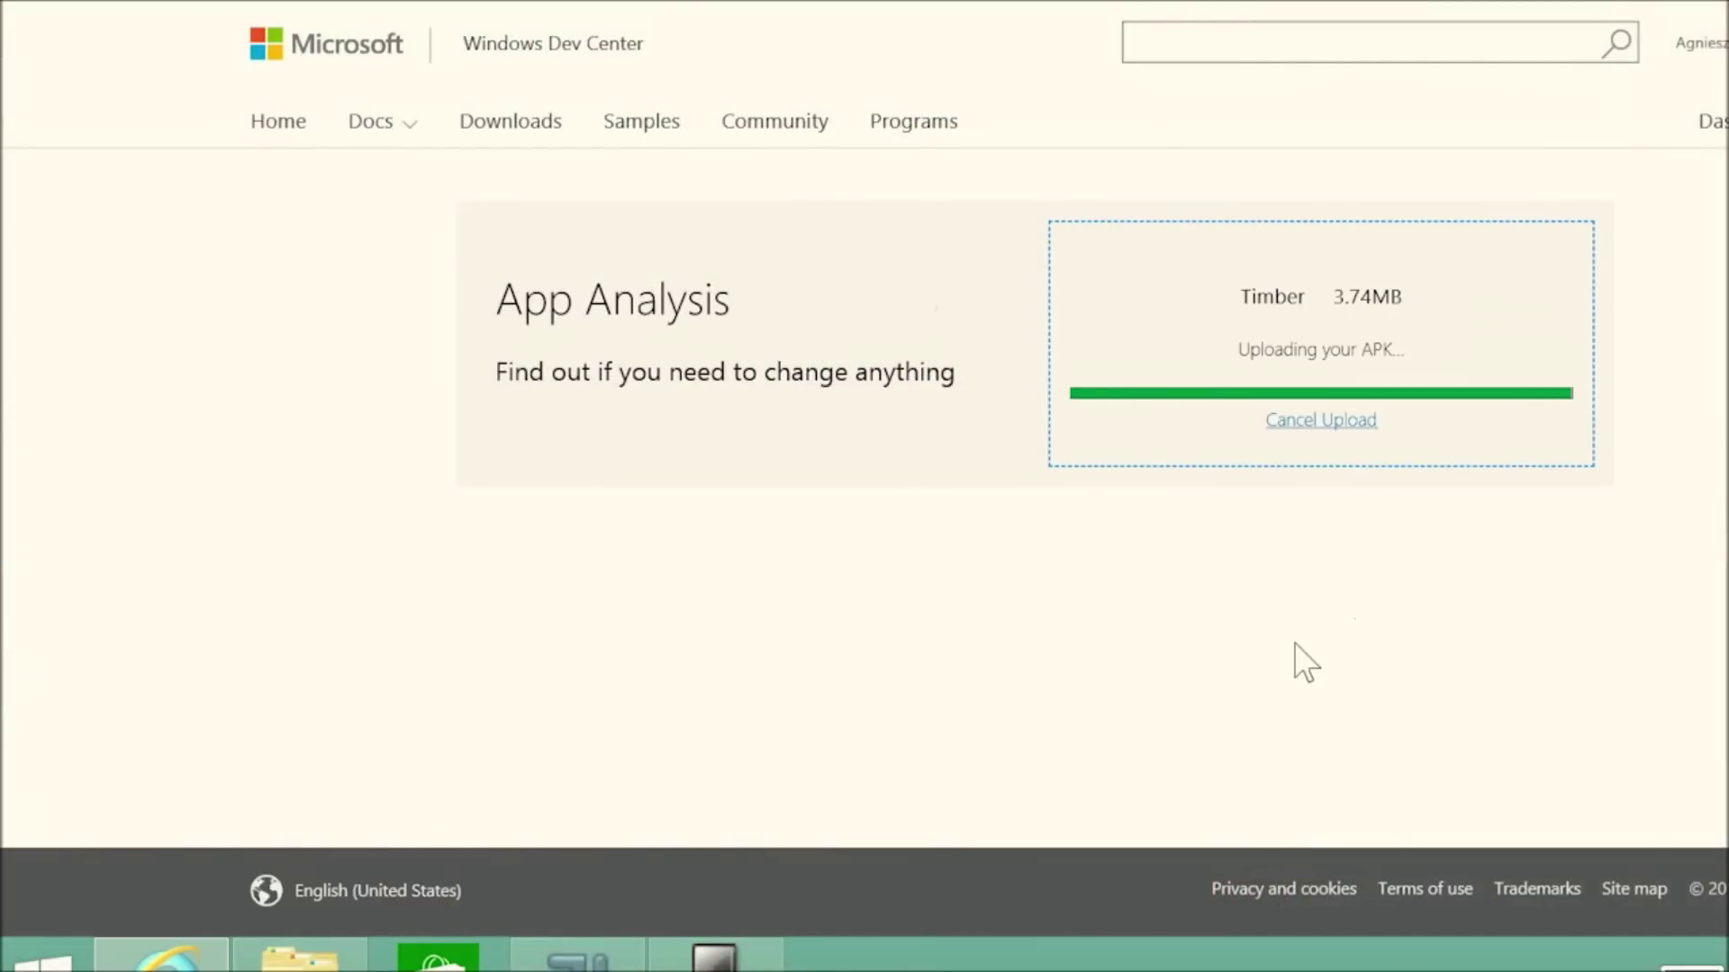
scroll(865, 487, "down", 3)
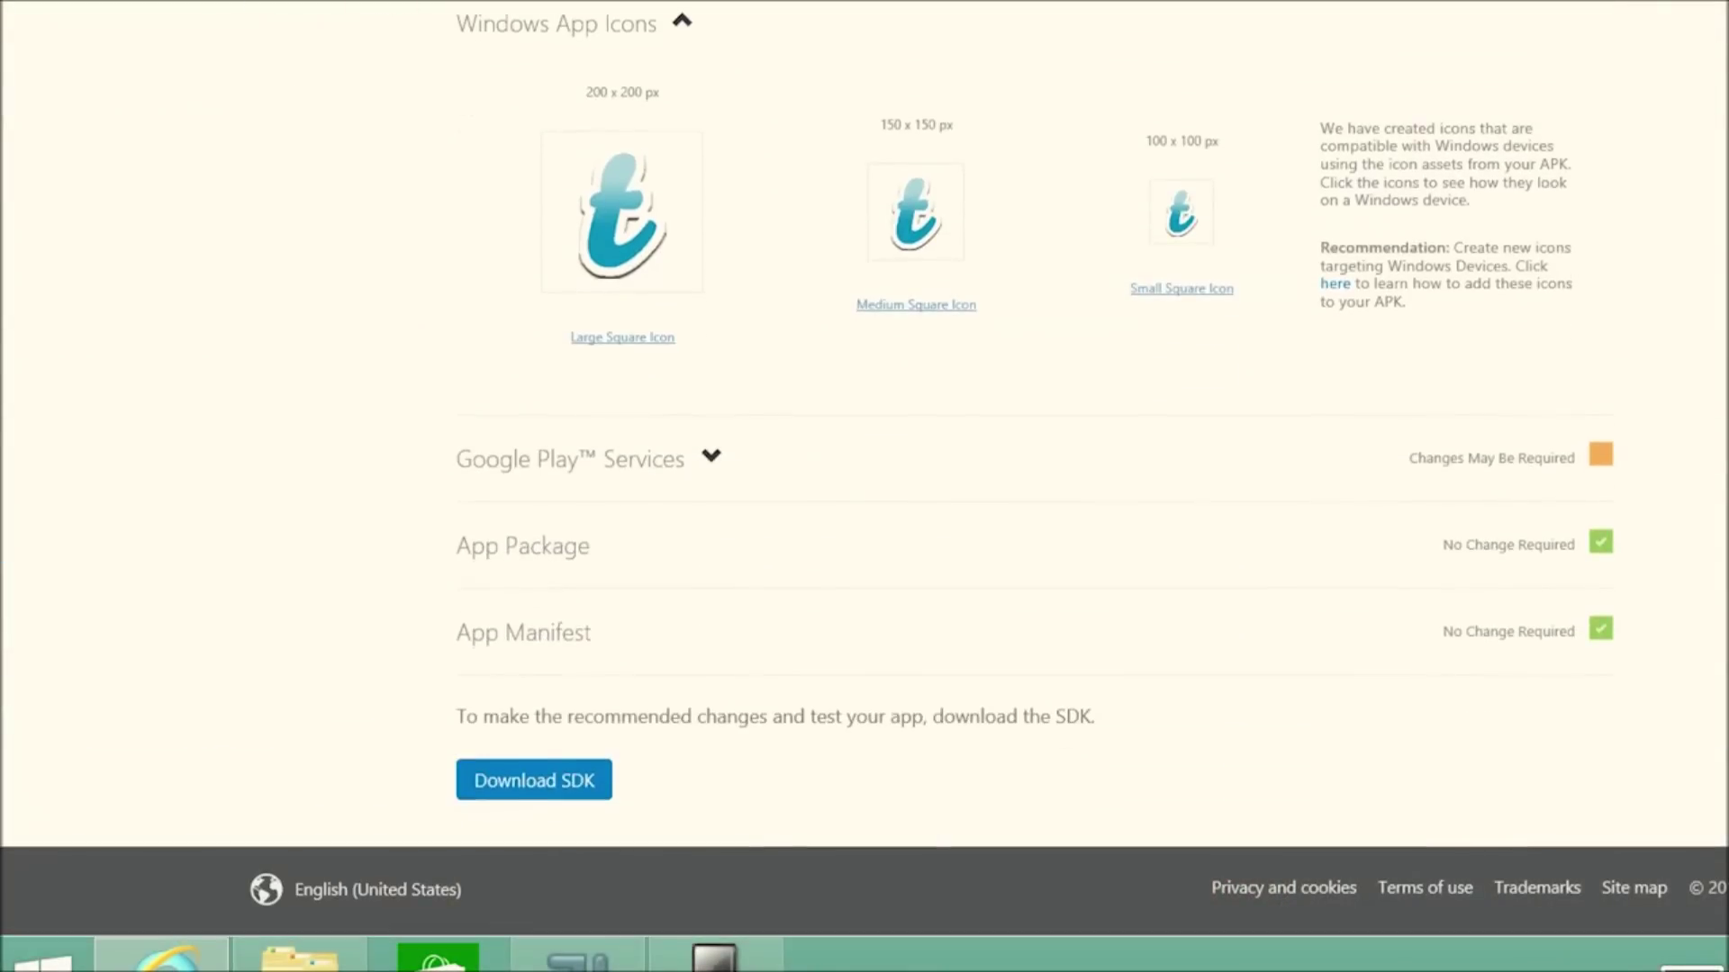
left_click(711, 459)
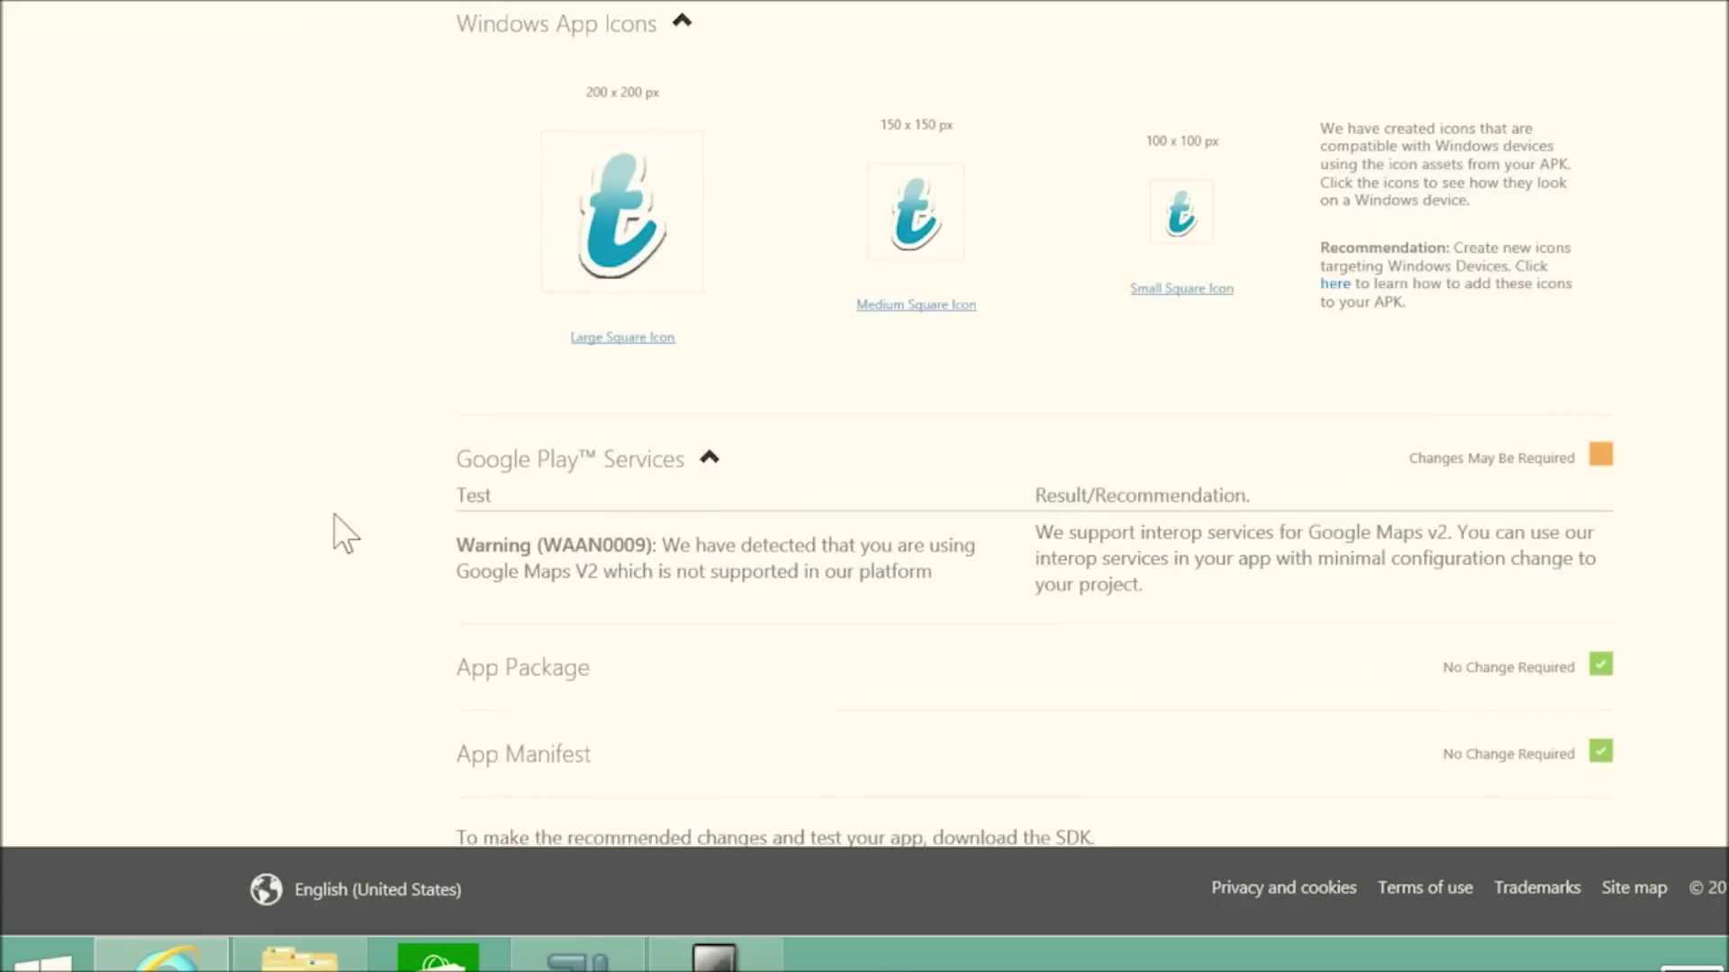
scroll(338, 533, "down", 1)
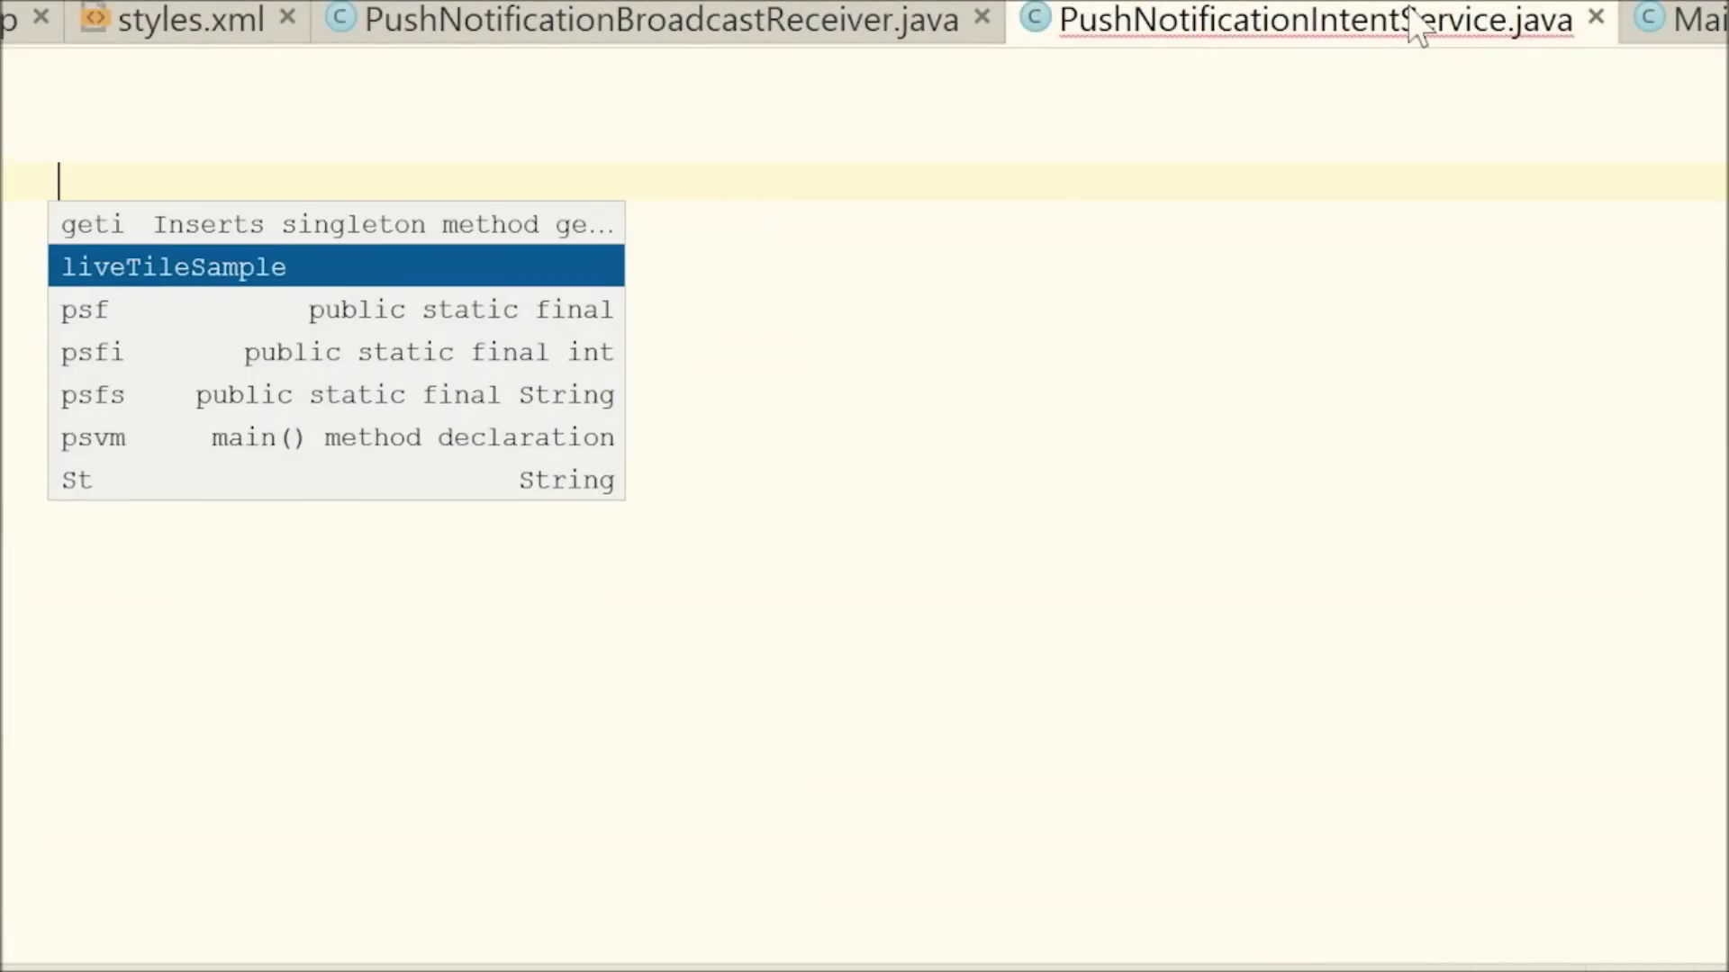
Expand the liveTileSample template into a sendTileNotification method in PushNotificationIntentService.java
key("Return")
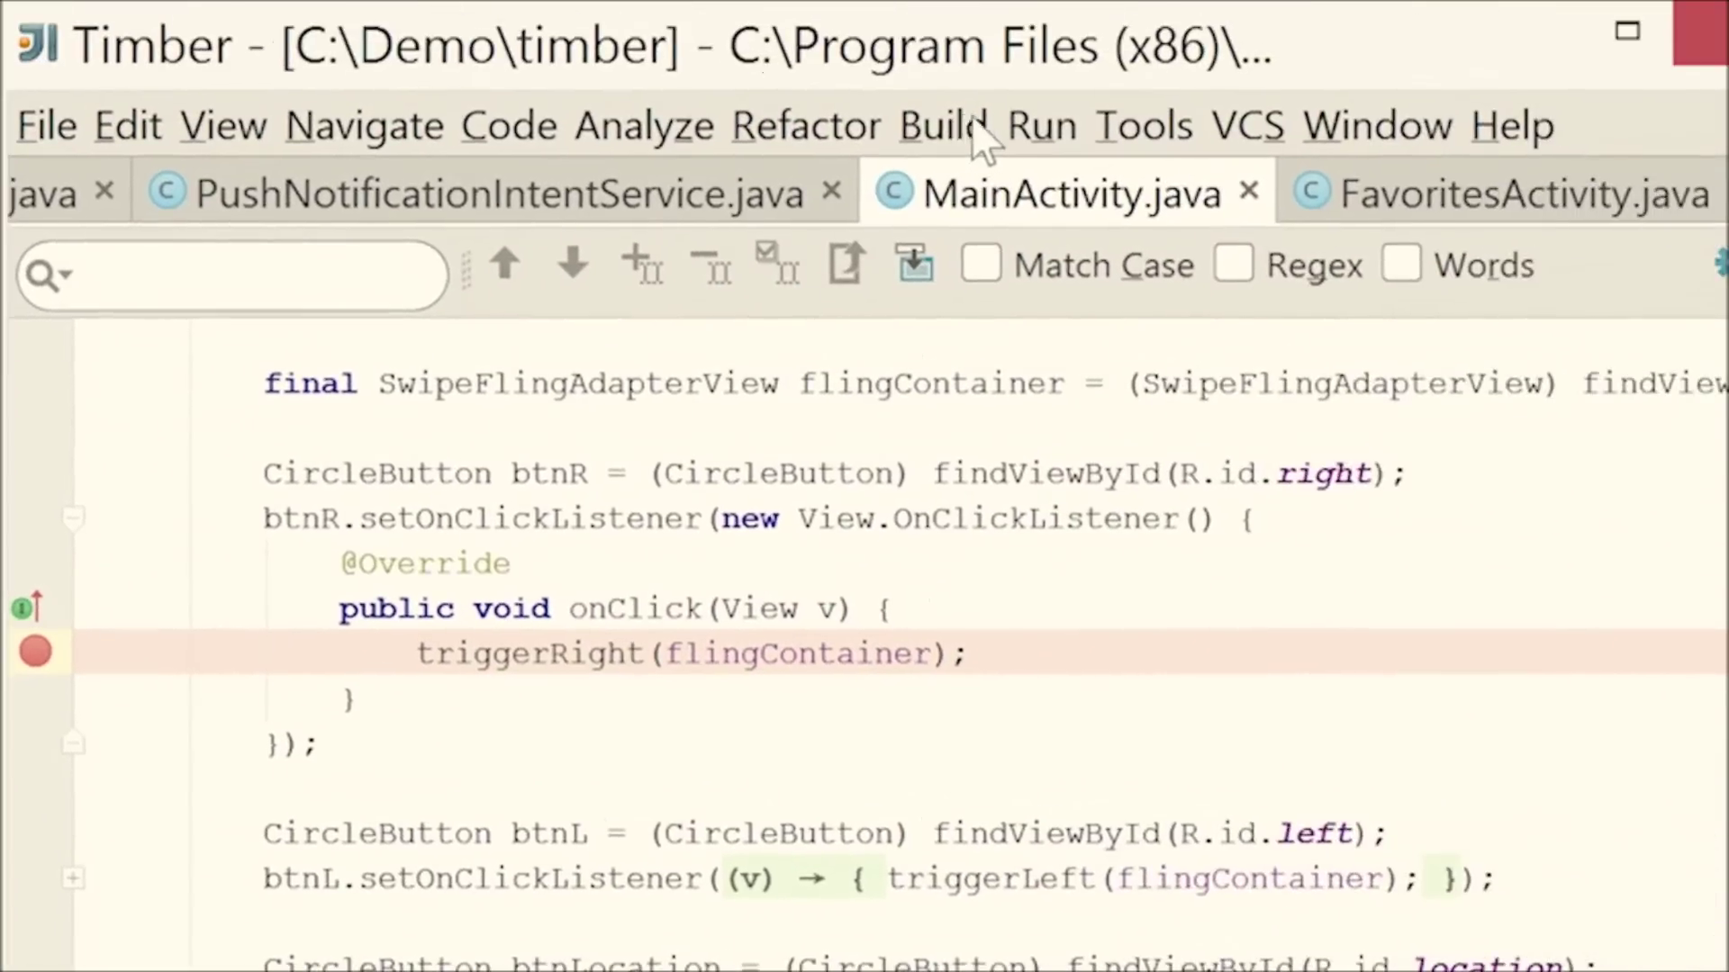
Debug 'app' on the Windows phone emulator so Timber launches with the debugger attached
left_click(1011, 116)
left_click(991, 108)
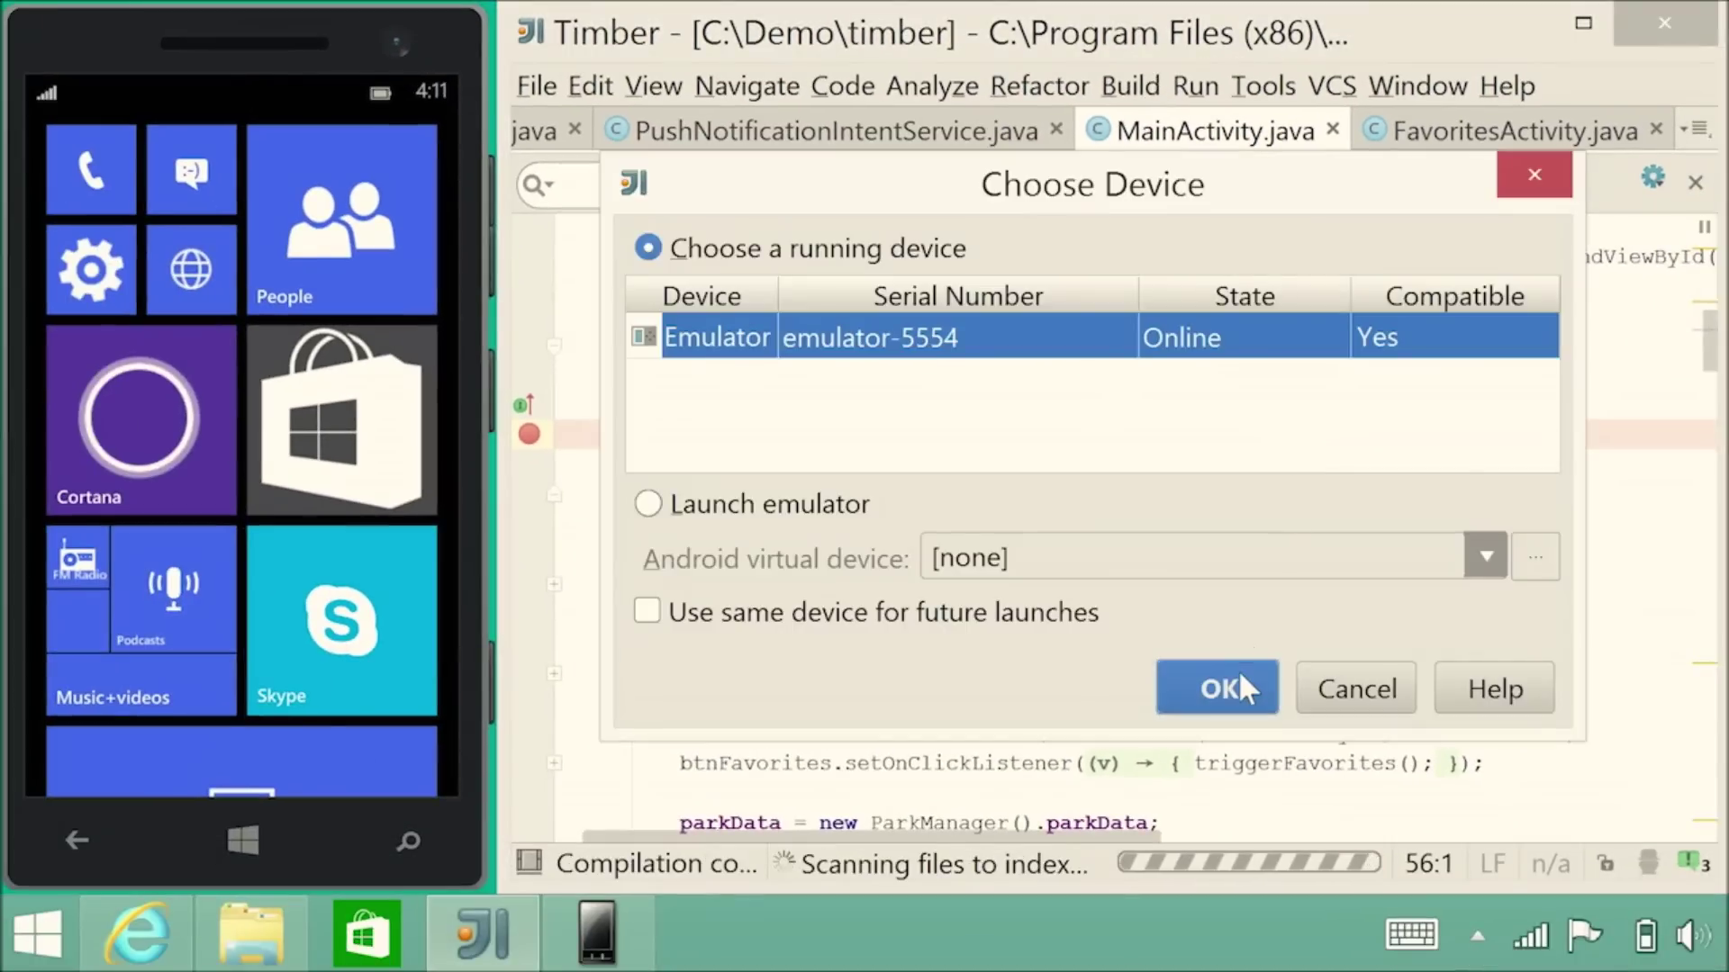
left_click(1242, 692)
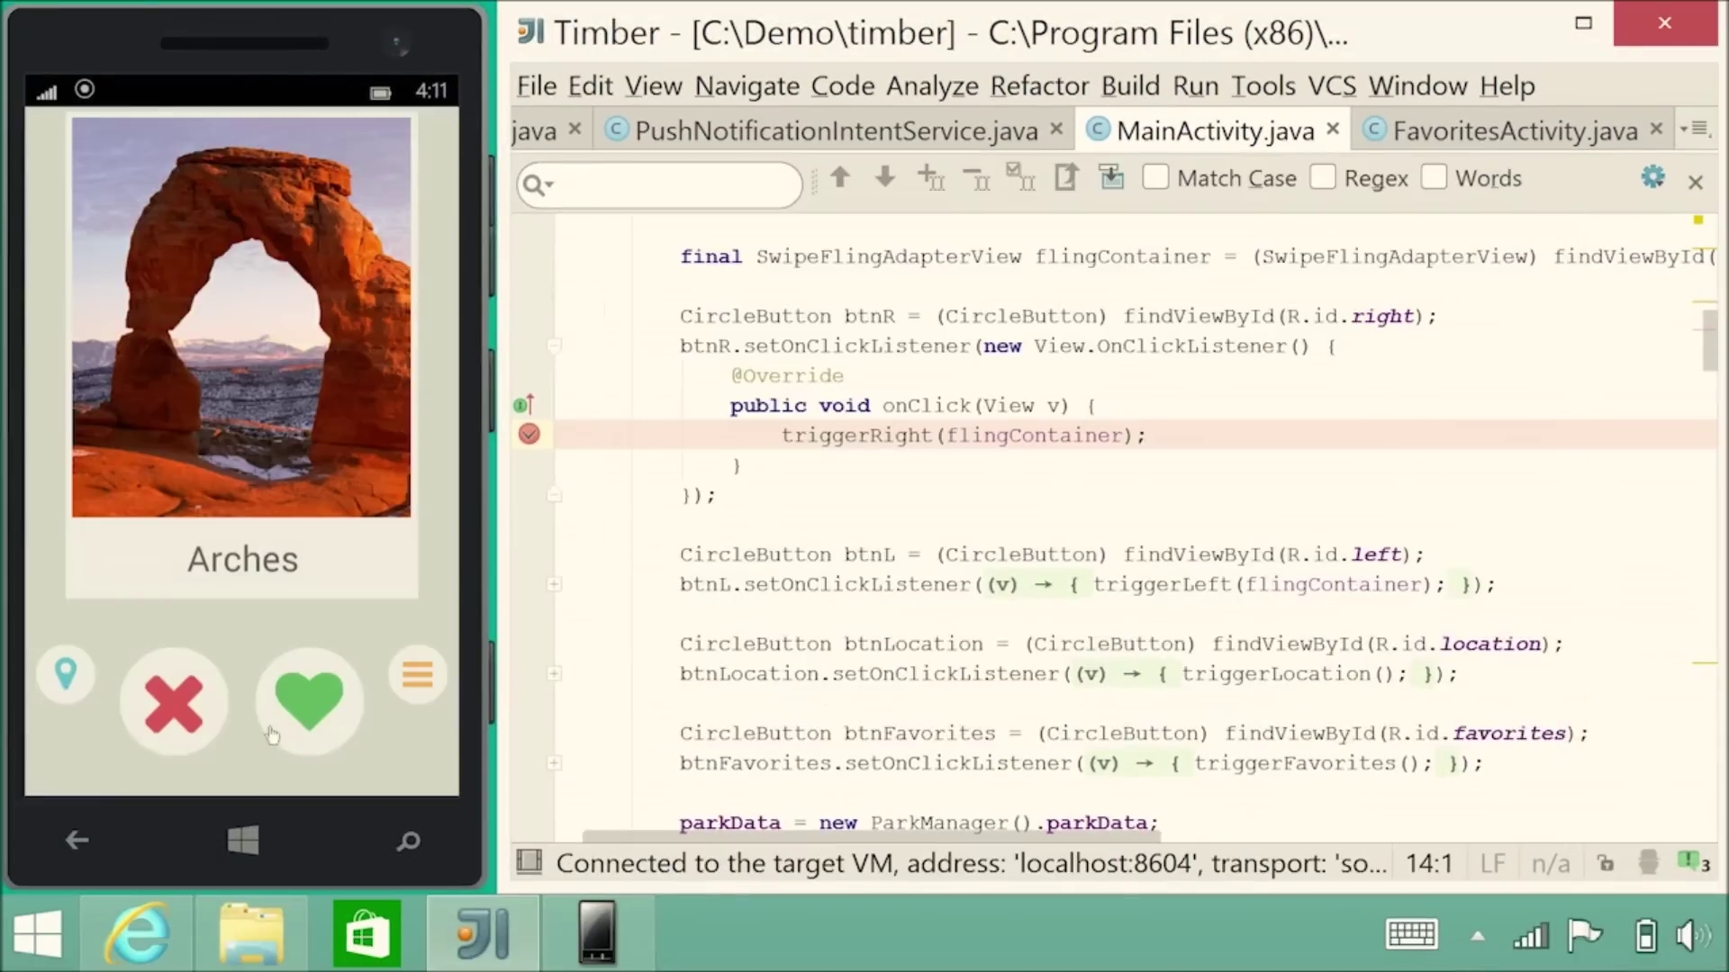